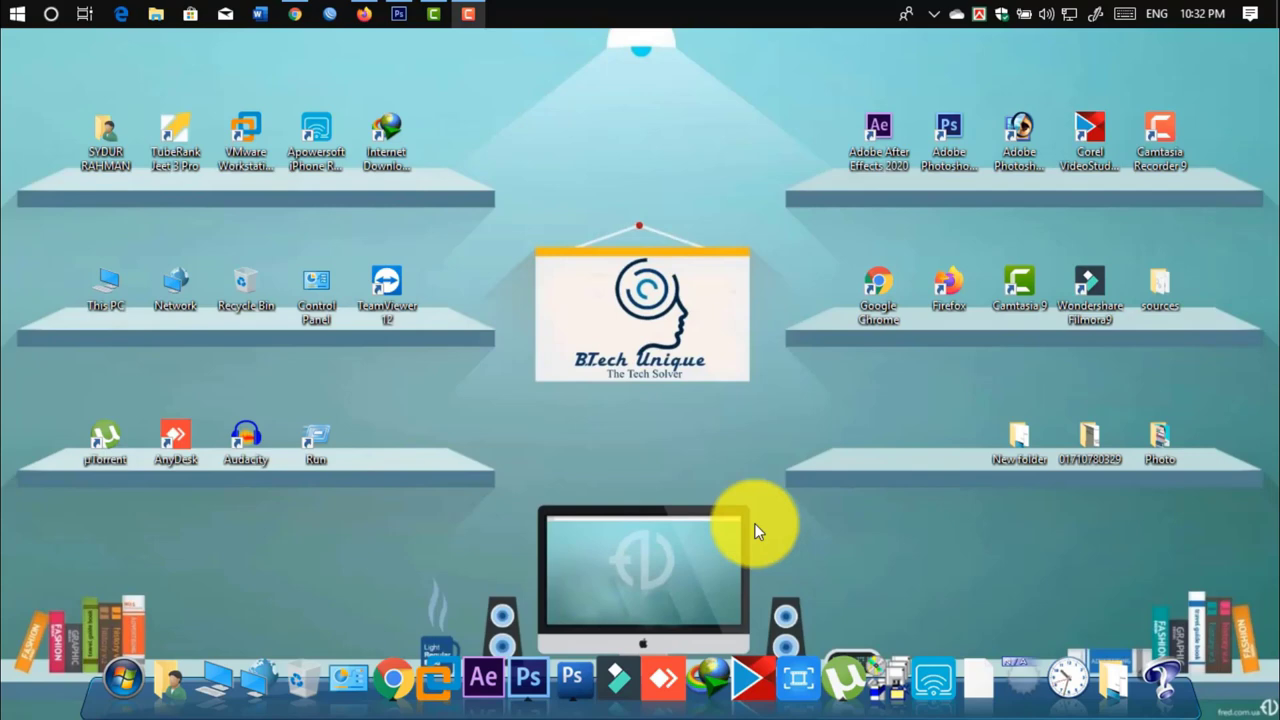
Step: Open oak-tree-pic-1080x675.jpg from the Downloads folder as a new Photoshop document
click(399, 18)
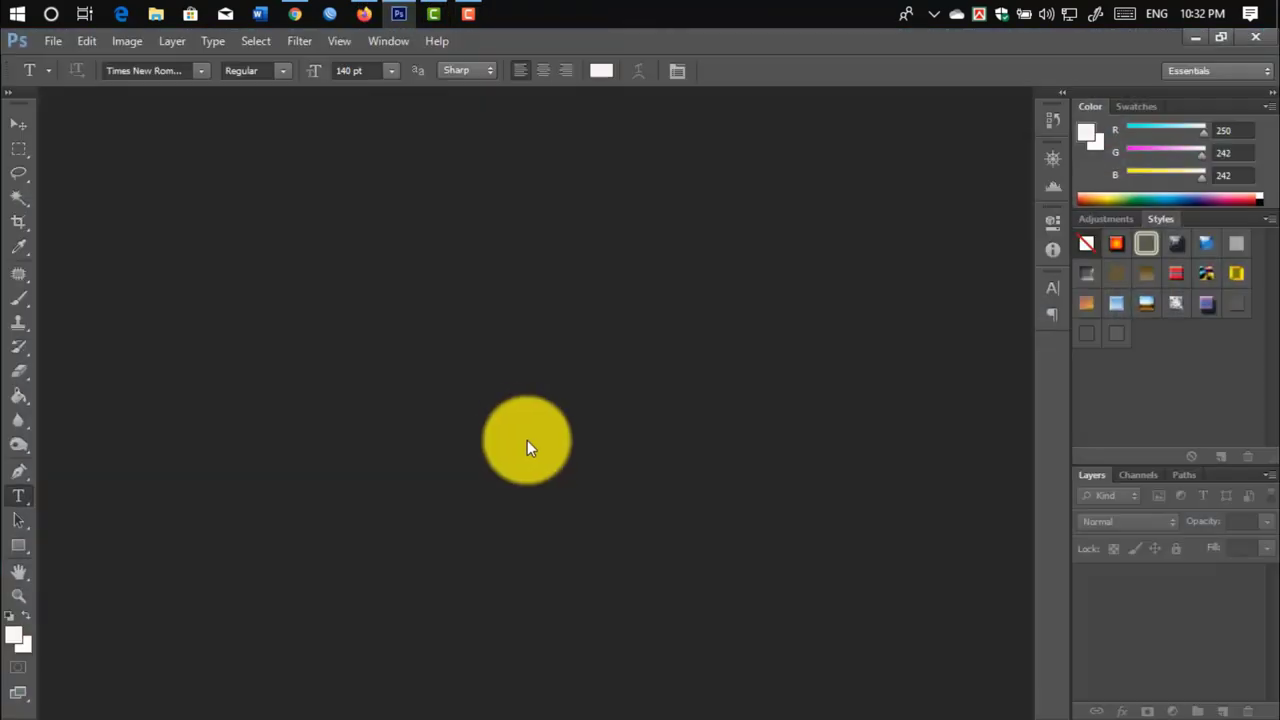
double_click(498, 419)
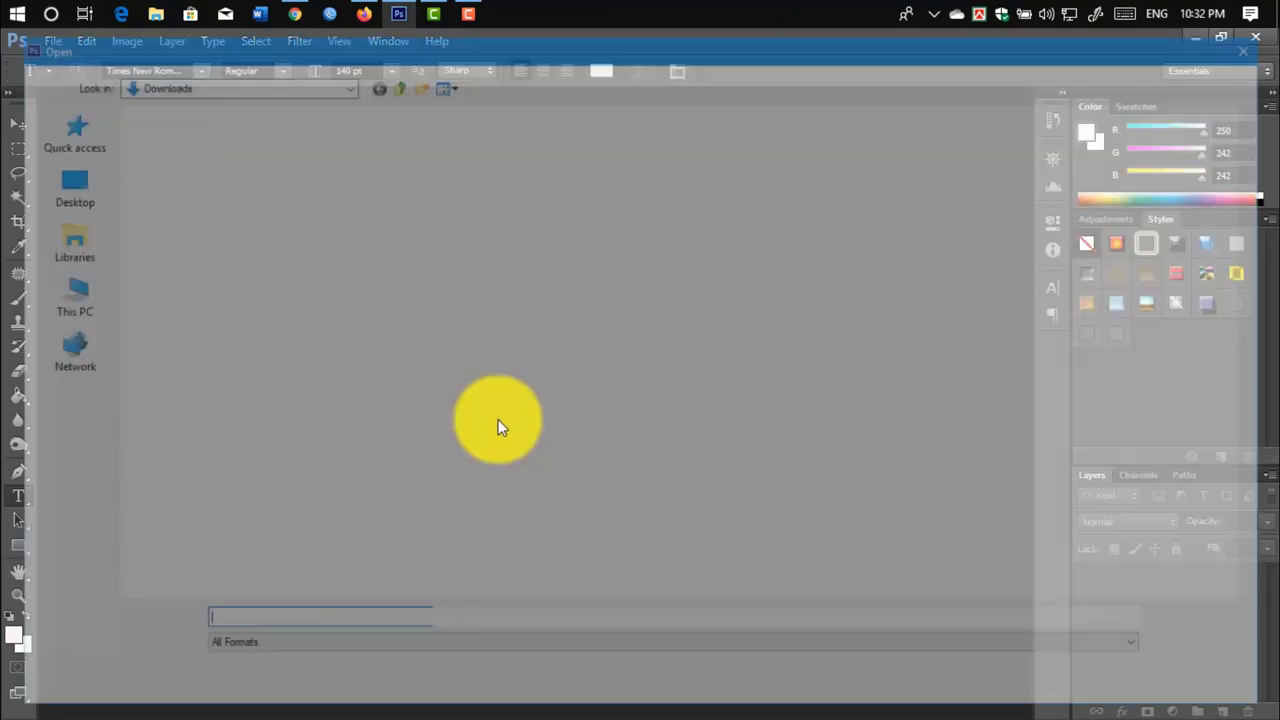
click(430, 145)
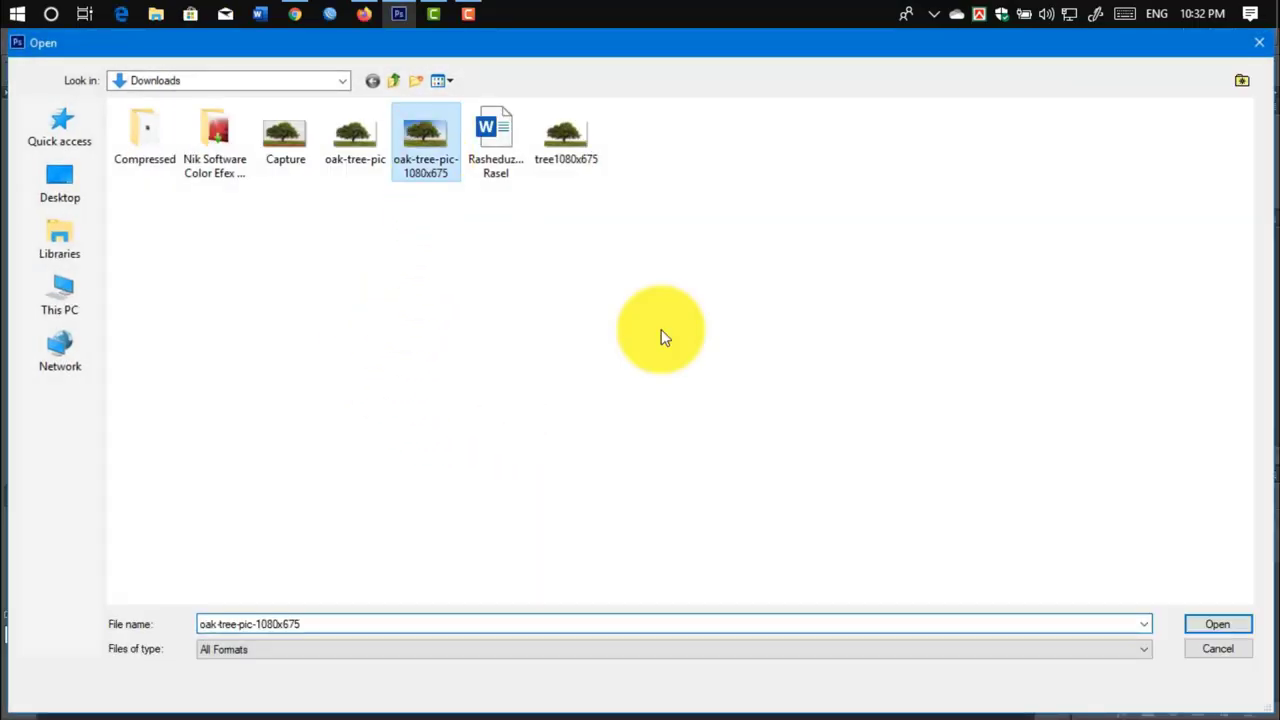
click(1213, 622)
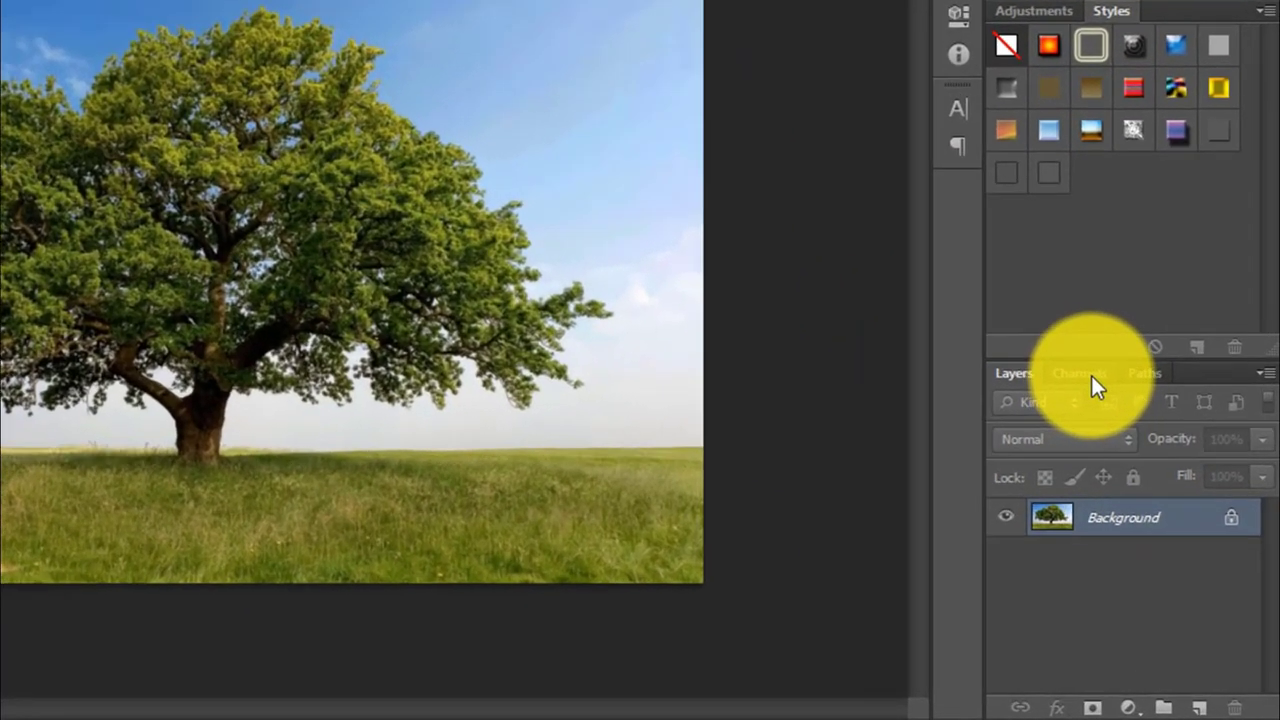
Step: Compare the Red, Green and Blue channels, leaving only the Blue channel displayed
click(1090, 375)
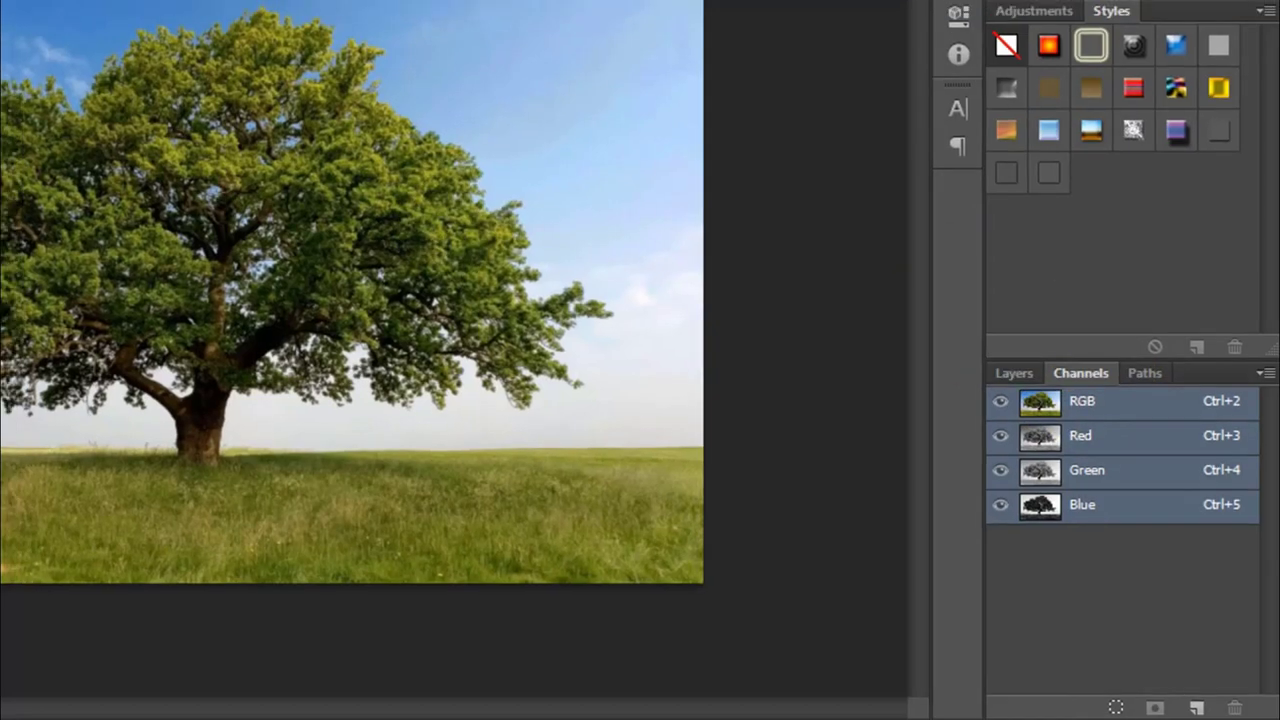
click(568, 60)
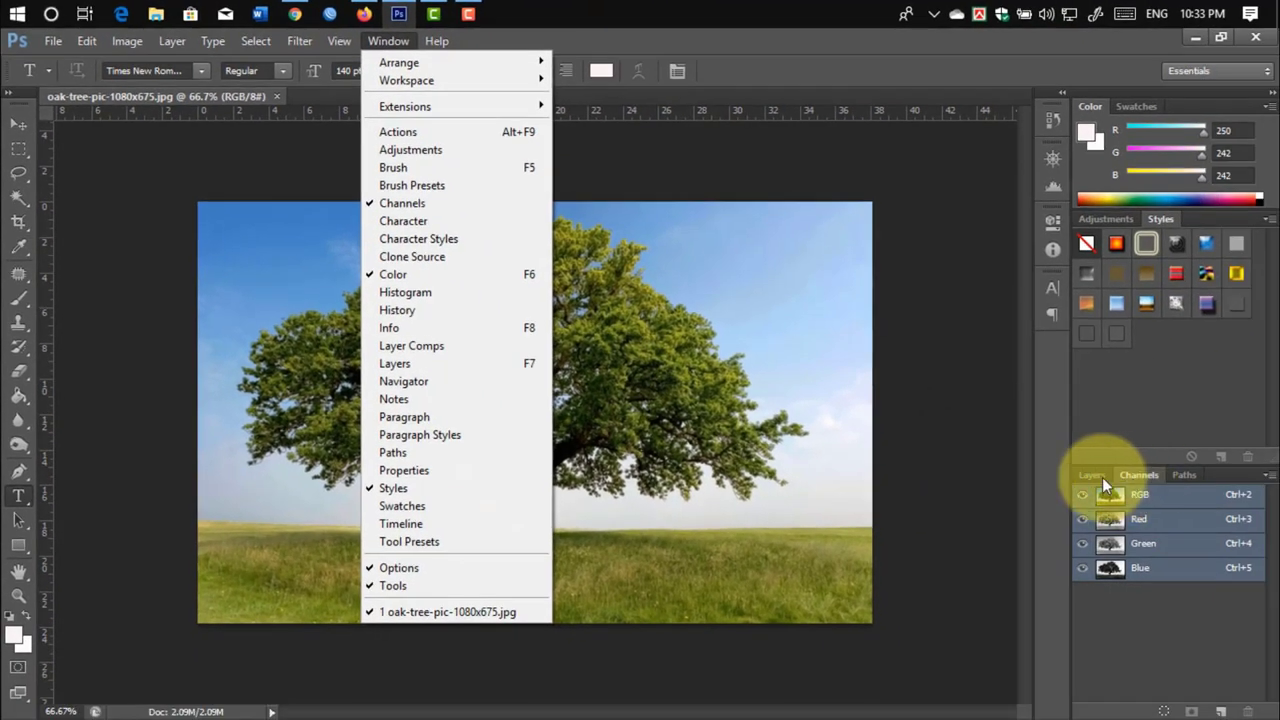
click(1100, 476)
click(1136, 476)
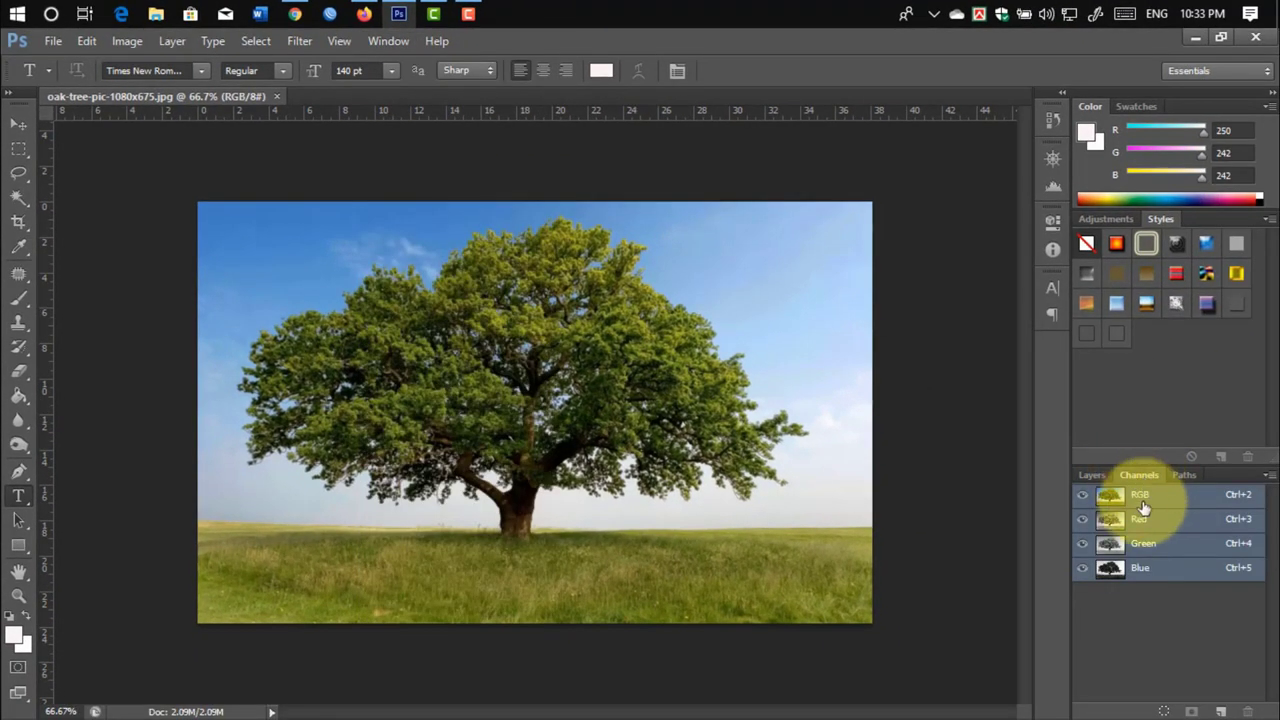
click(1155, 568)
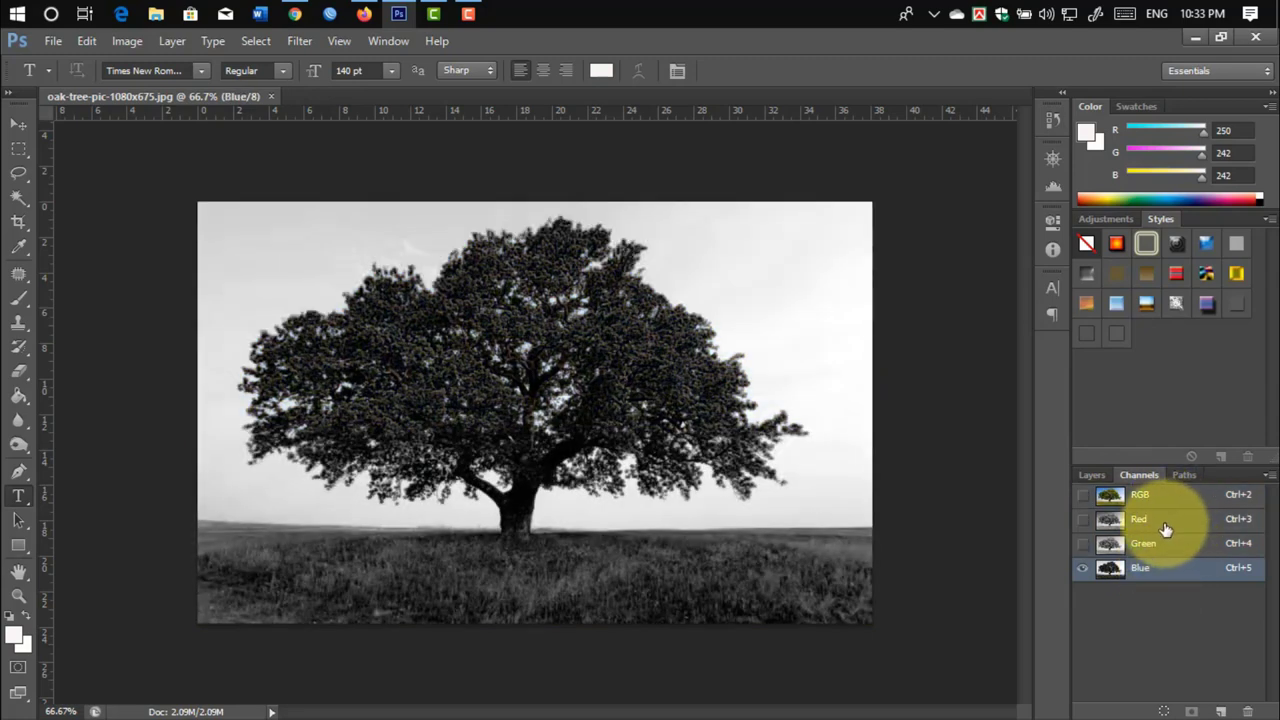
click(1165, 528)
click(1164, 545)
click(1162, 572)
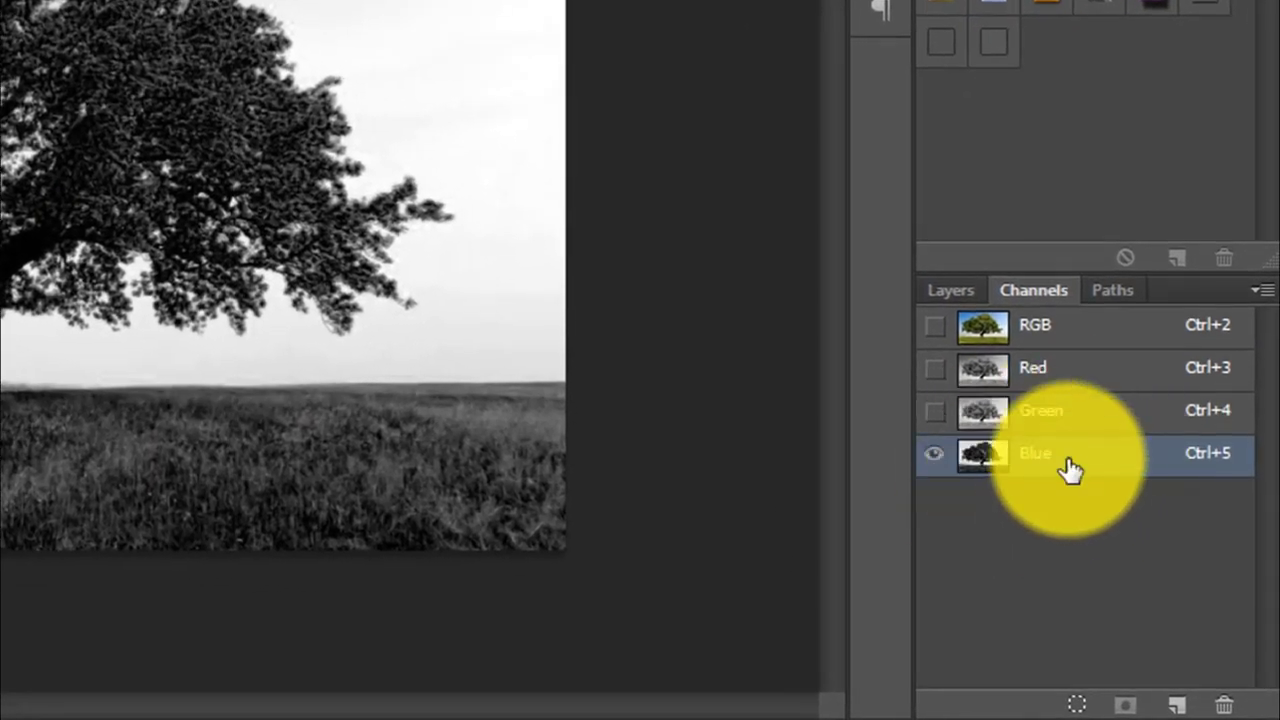
Step: Duplicate the Blue channel as Blue copy and bring up Levels on it
drag(1058, 470, 1175, 706)
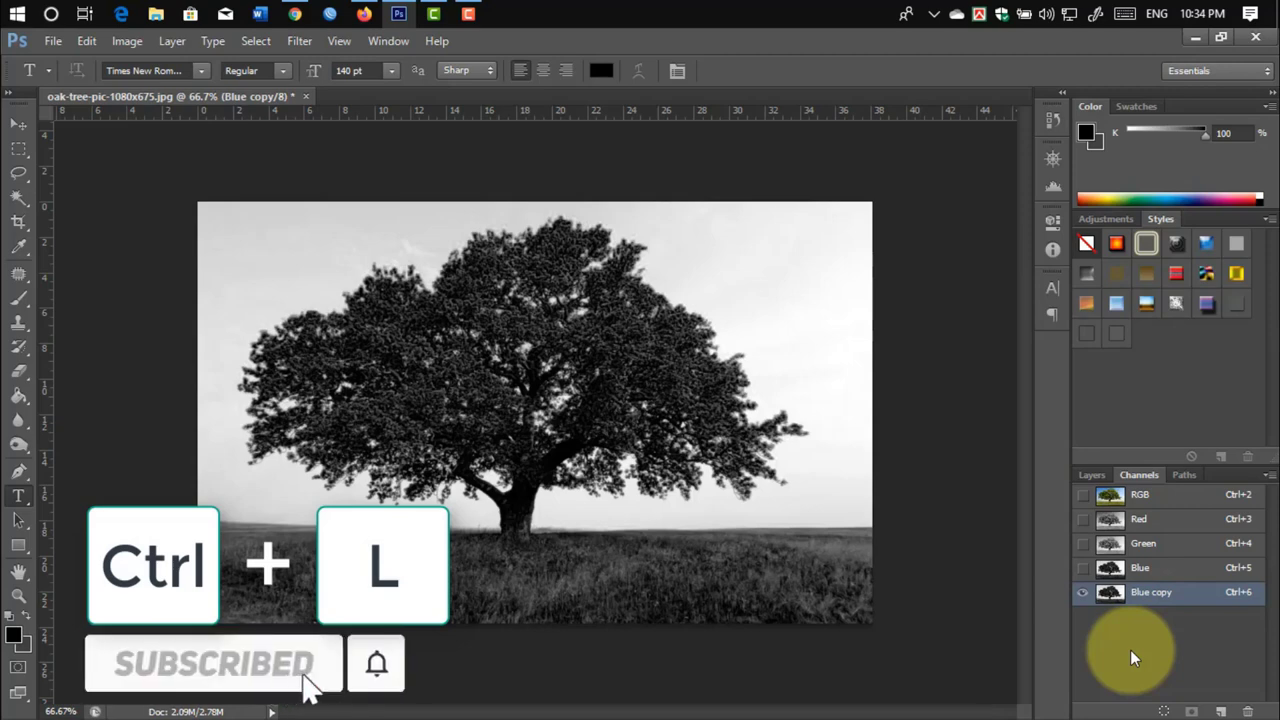
key(ctrl+l)
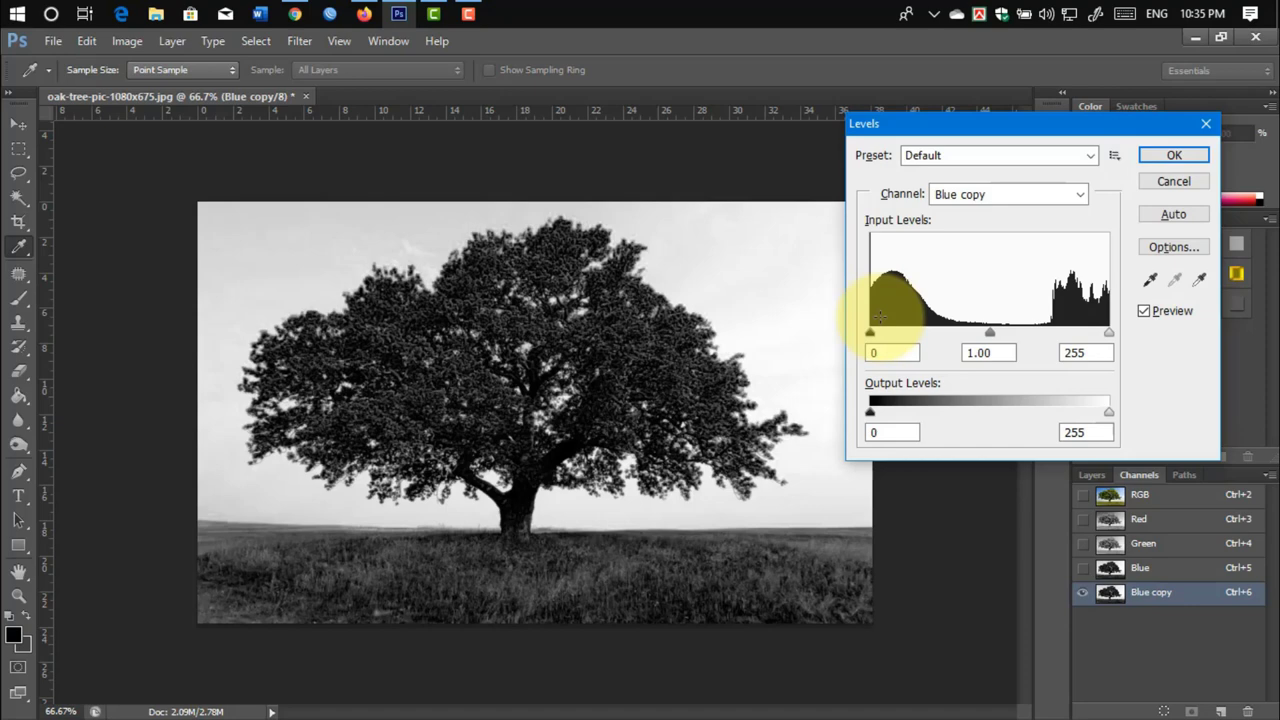
Step: Apply Levels 74, 1.00, 166 to Blue copy, turning the tree black and sky white
drag(870, 333, 934, 334)
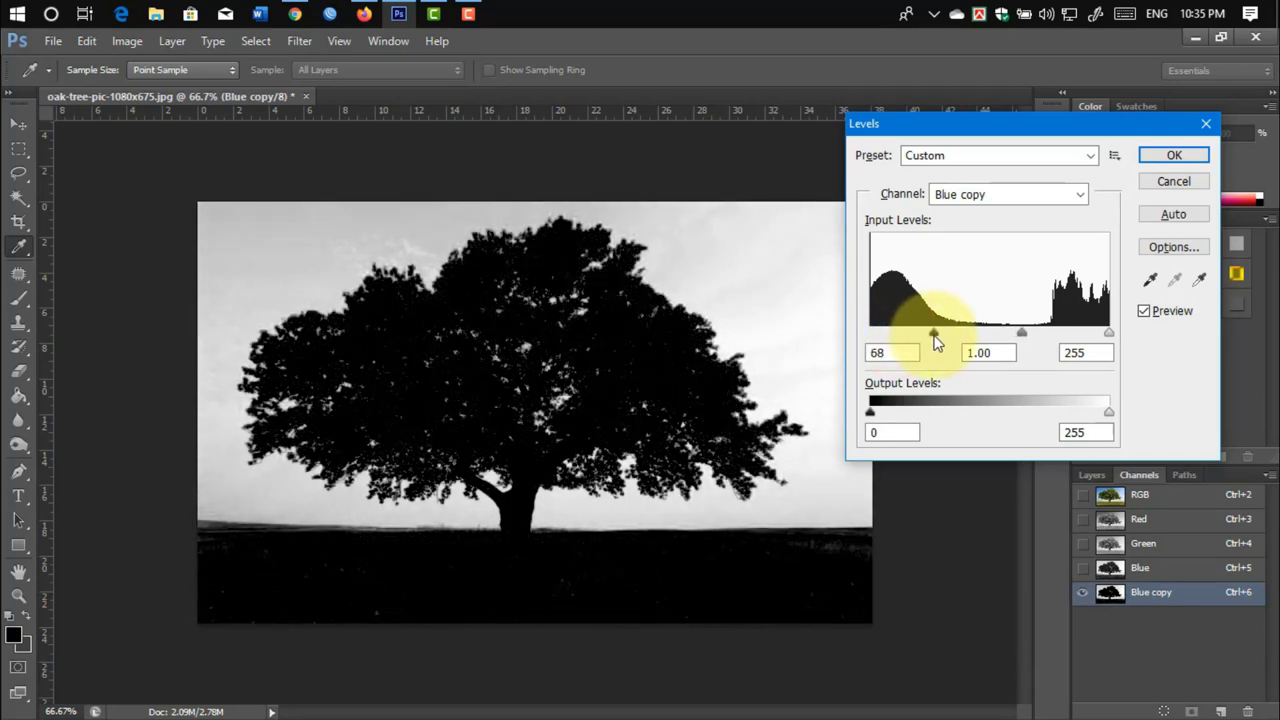
mouse_move(934, 334)
mouse_down()
mouse_move(990, 345)
mouse_move(909, 336)
mouse_move(940, 342)
mouse_up()
drag(941, 333, 939, 333)
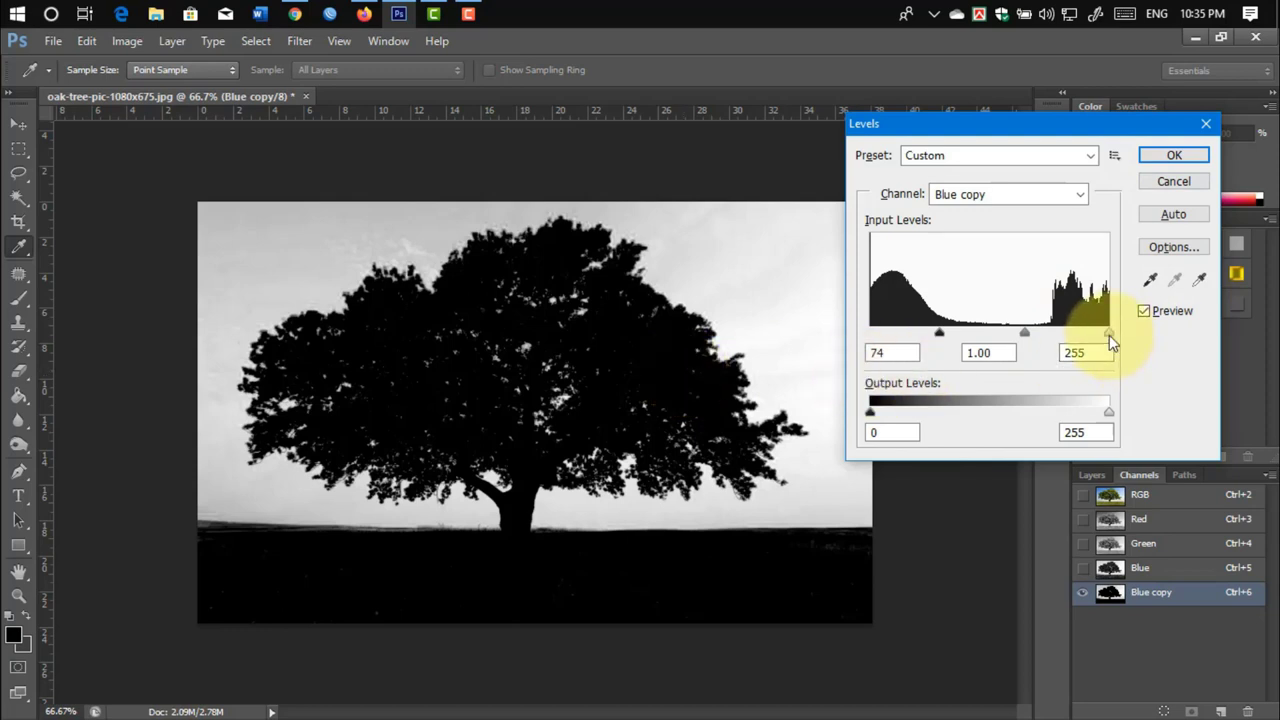
drag(1108, 333, 1034, 334)
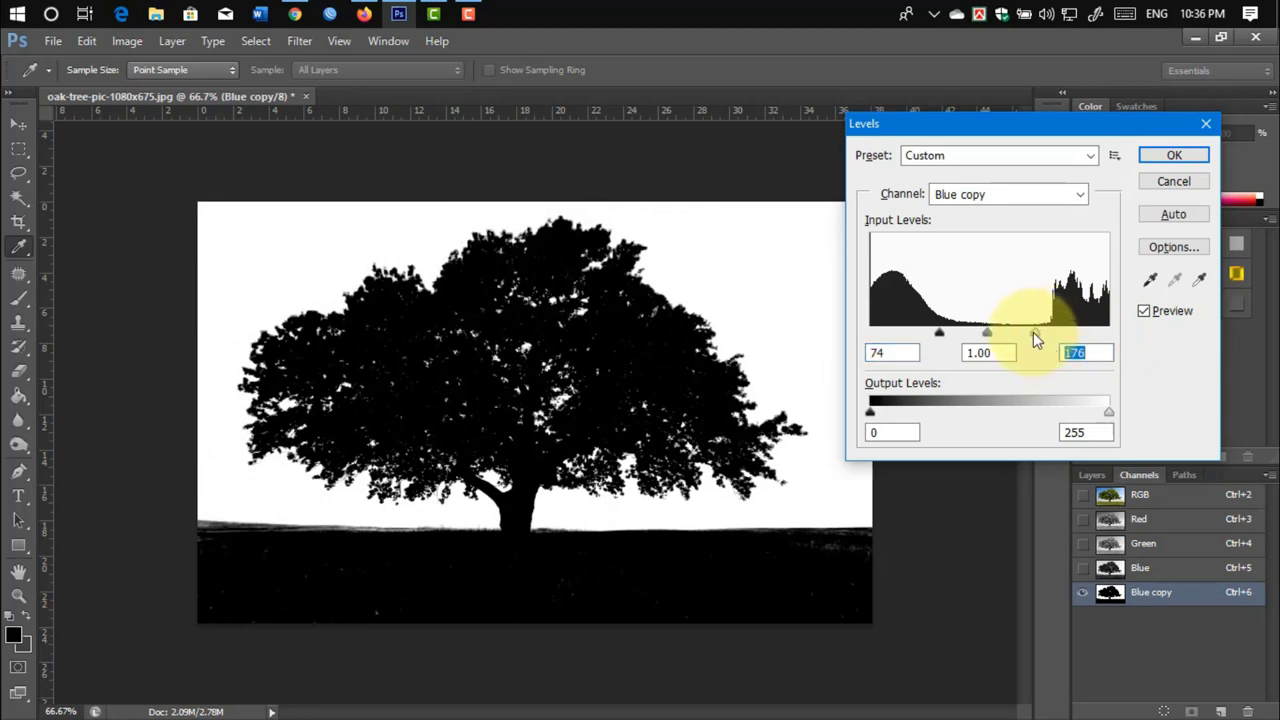
drag(1033, 332, 1025, 332)
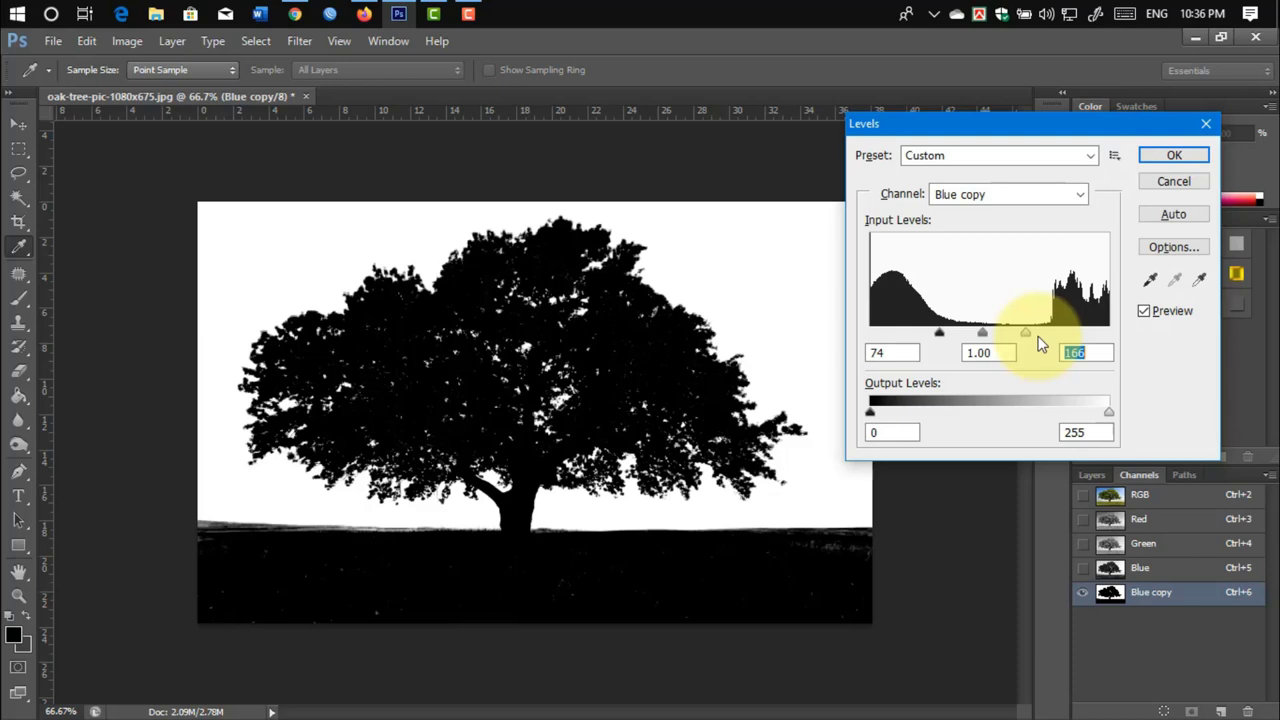
click(1168, 158)
key(t)
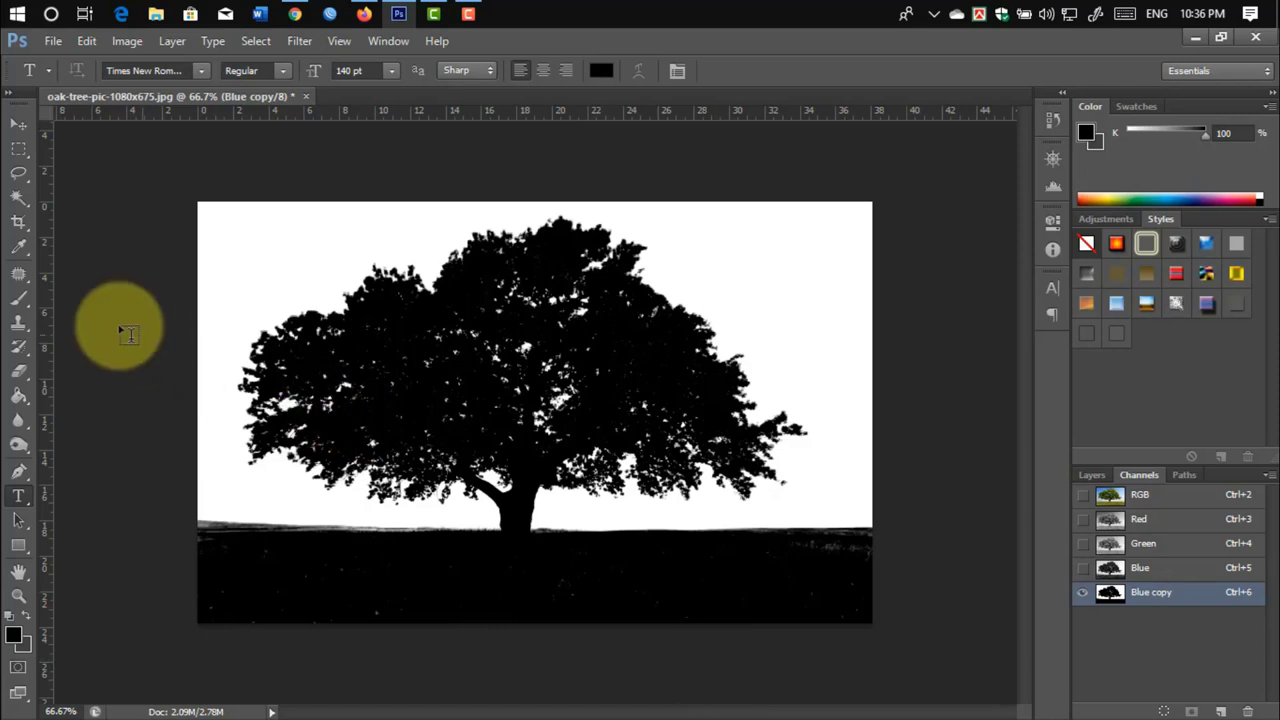
Step: Paint the grey specks near the right horizon solid black with a 40 px hard black brush
click(19, 296)
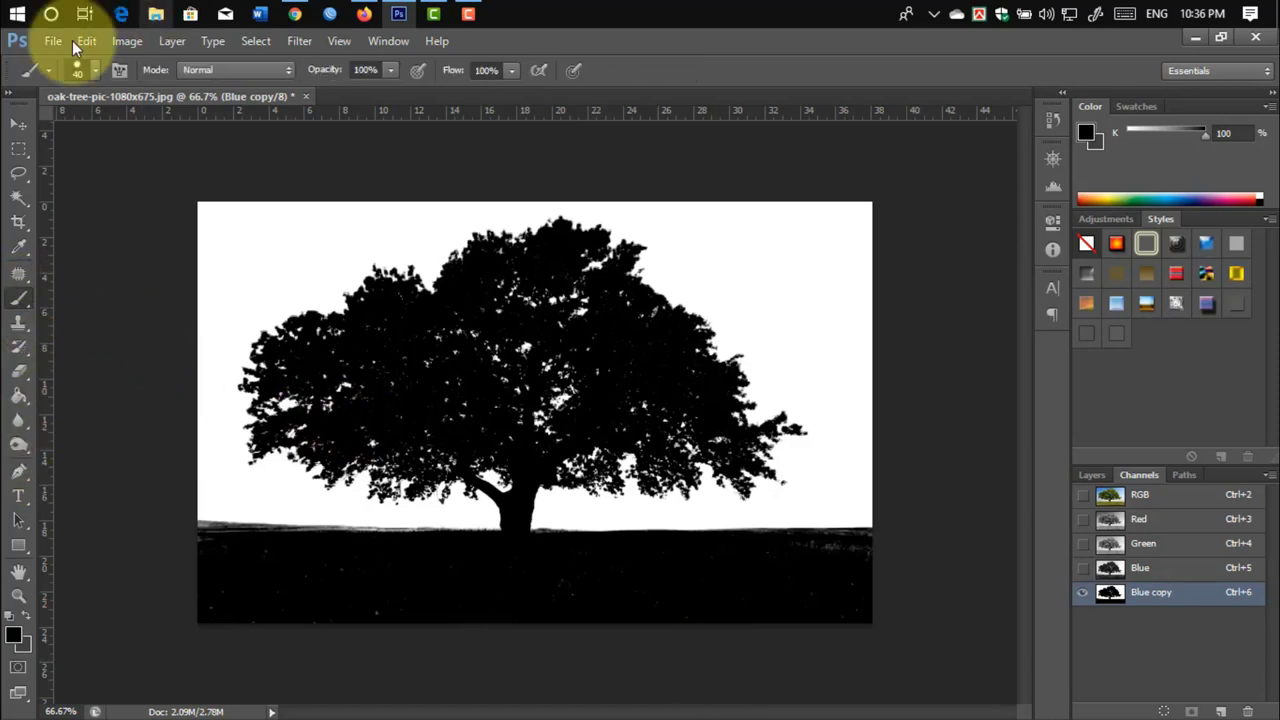
click(95, 72)
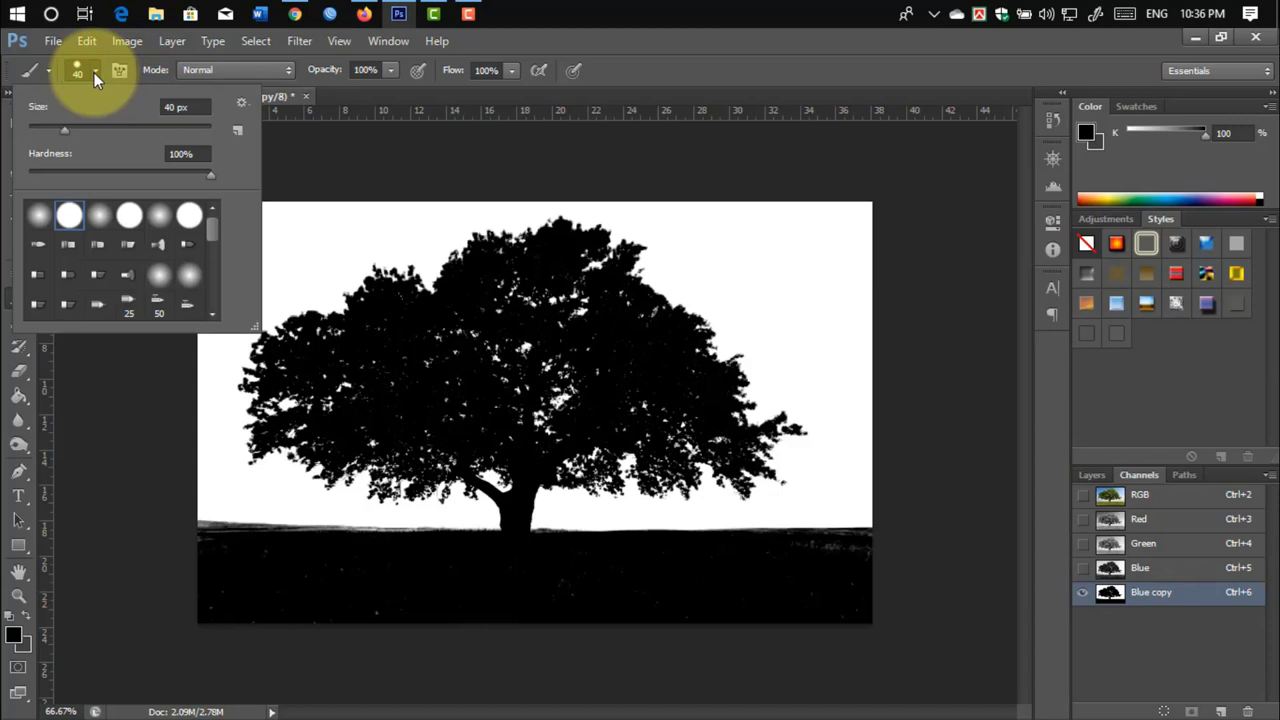
click(94, 72)
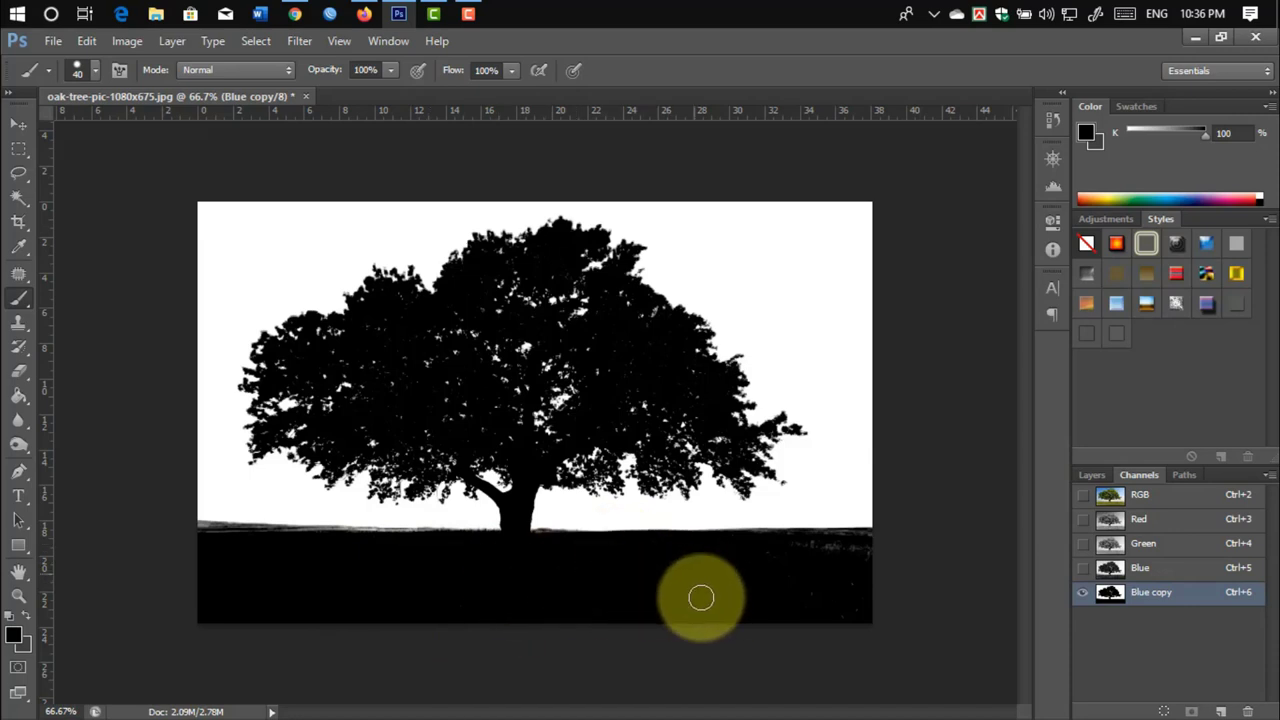
drag(701, 597, 778, 551)
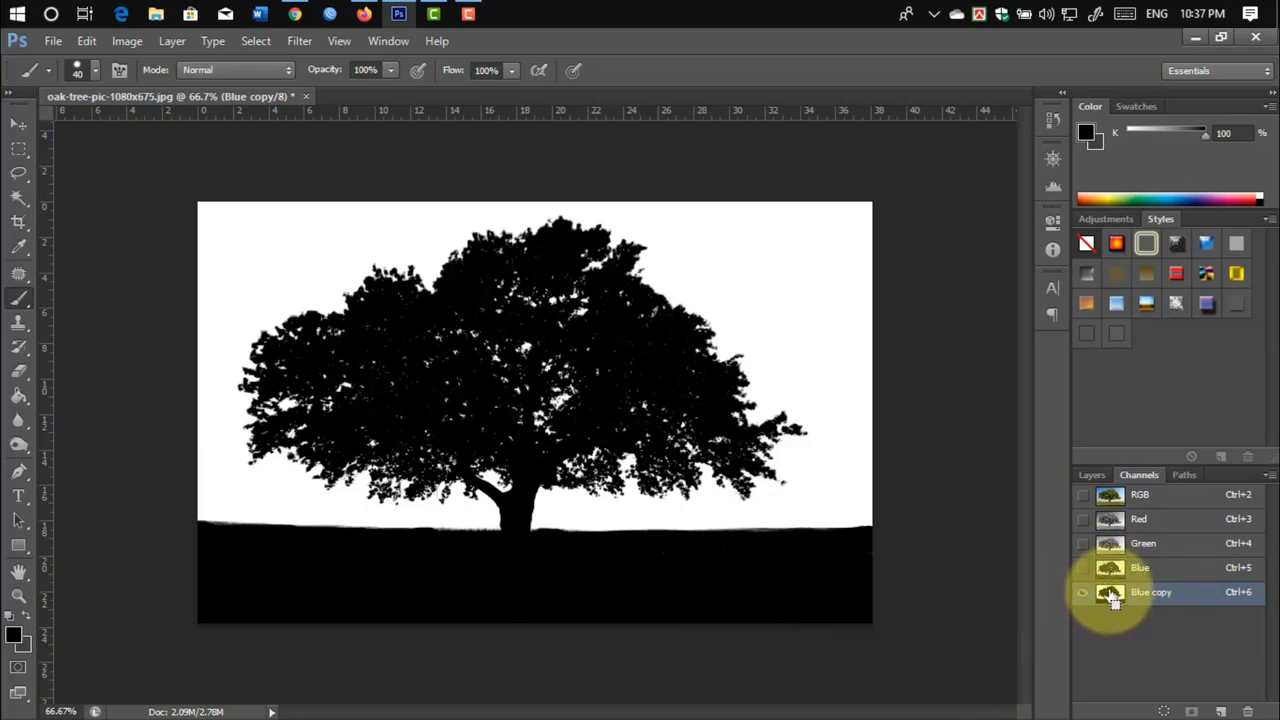
Step: Load Blue copy's white sky as a selection, then return to the RGB composite and Layers
ctrl+click(1113, 597)
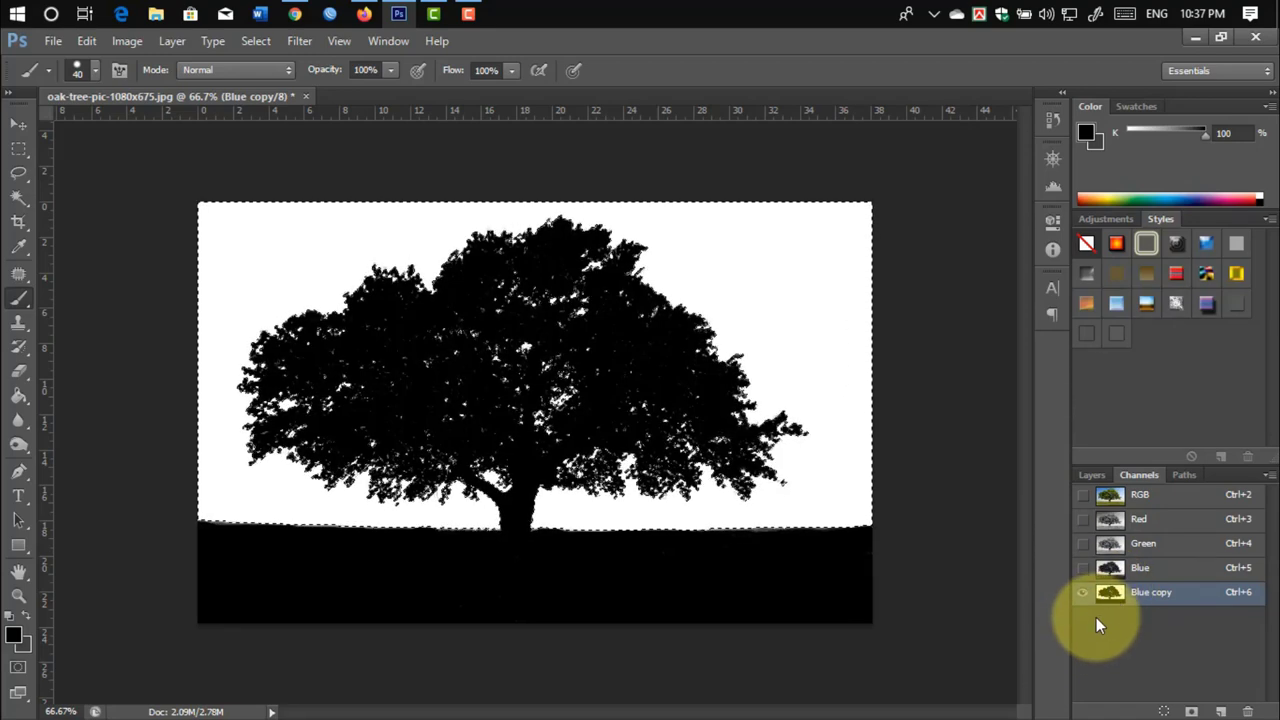
click(1141, 496)
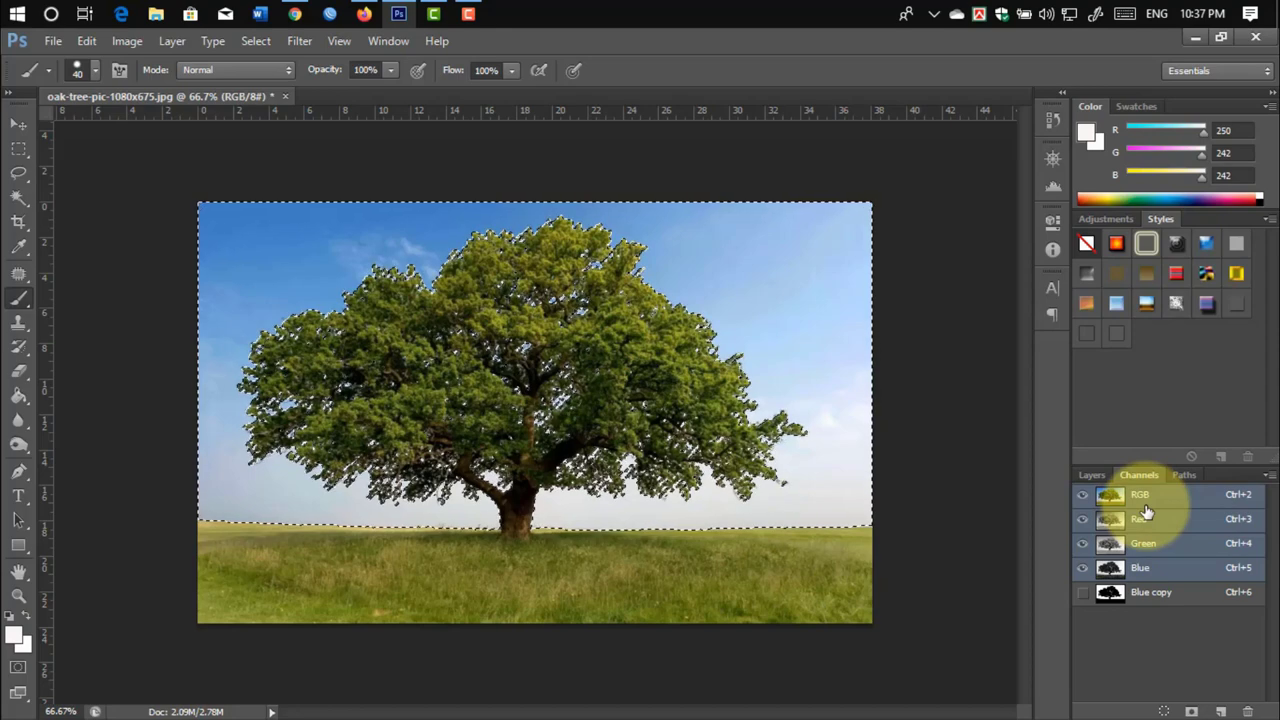
click(1092, 476)
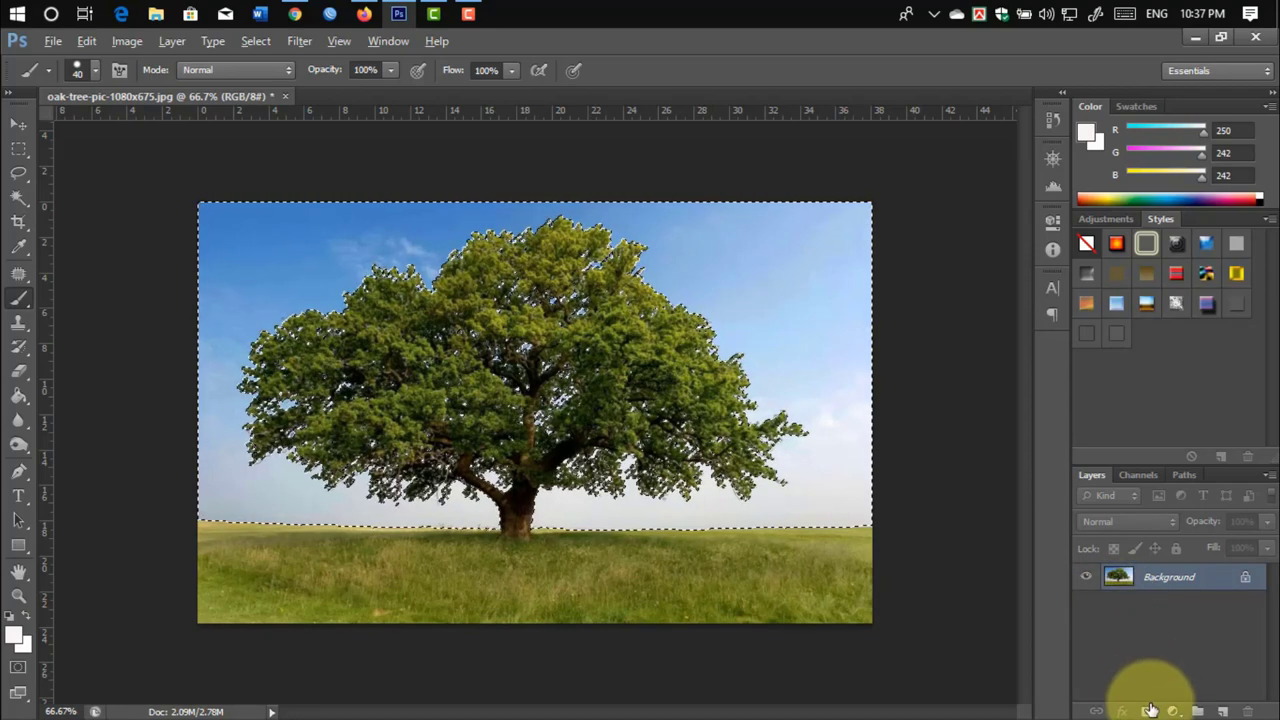
Step: Add an inverted layer mask hiding the selected sky, then nudge the masked layer slightly
key(alt)
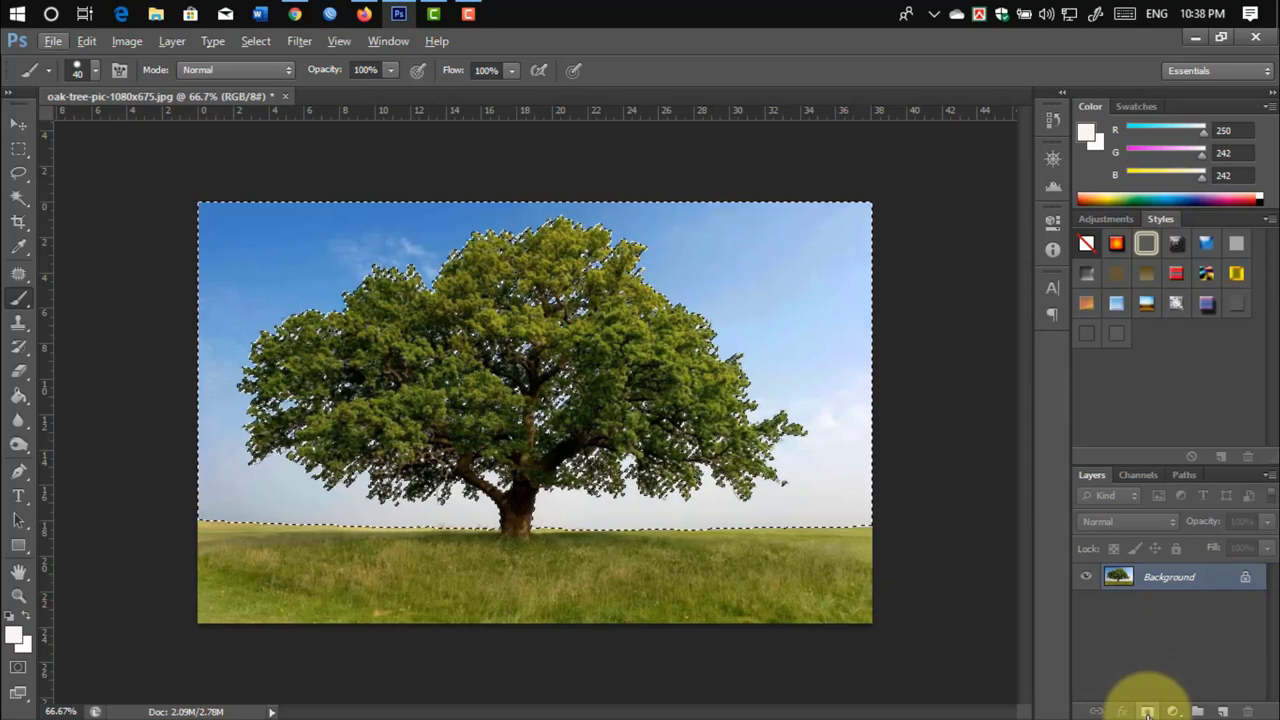
key(alt)
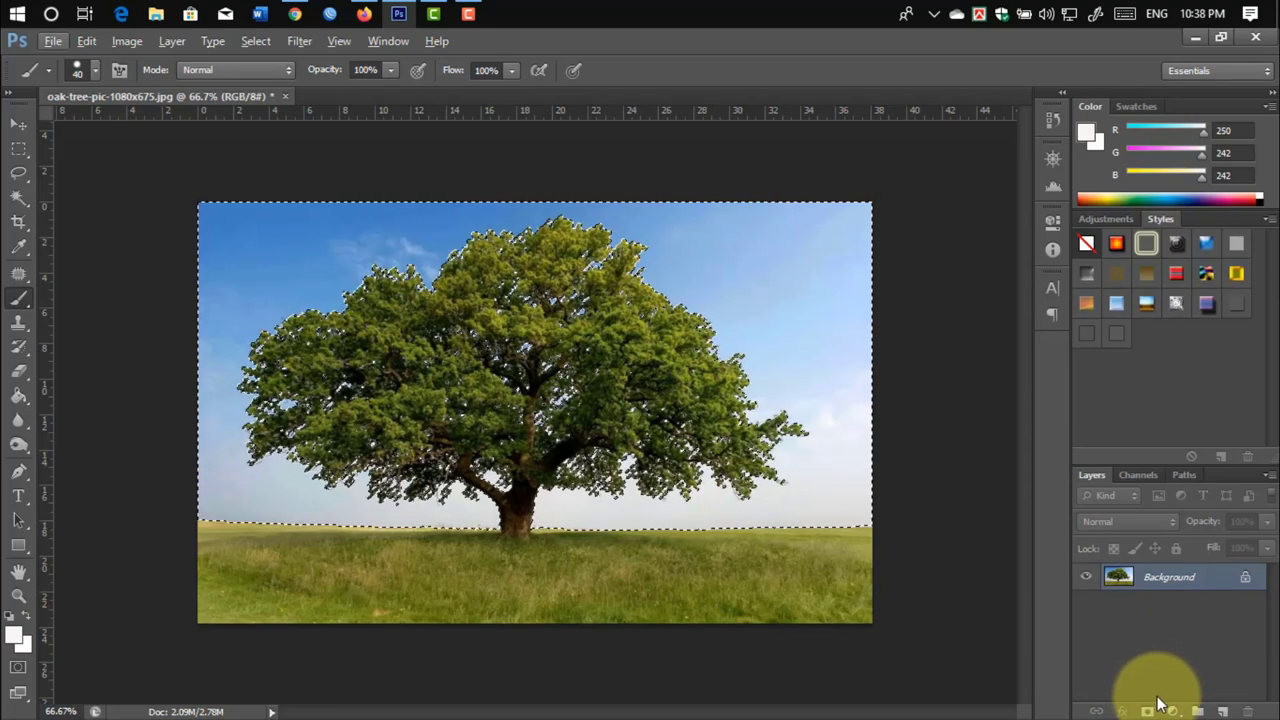
click(1152, 712)
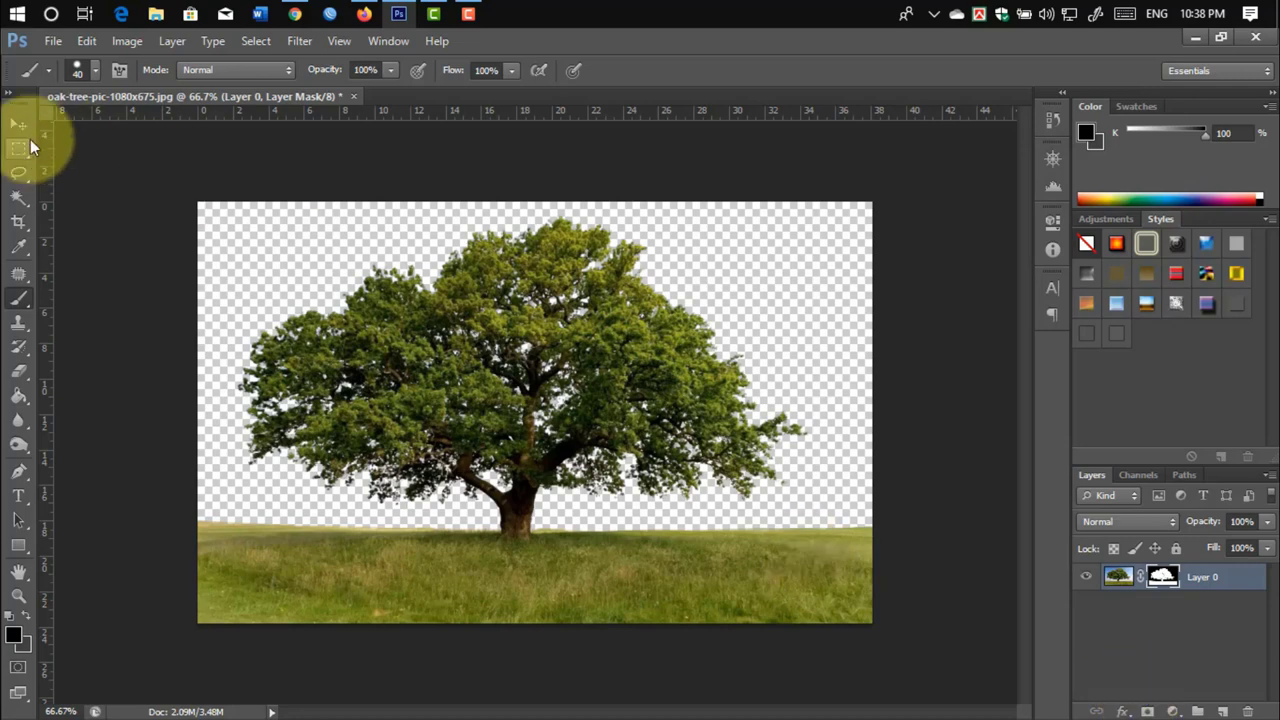
click(18, 123)
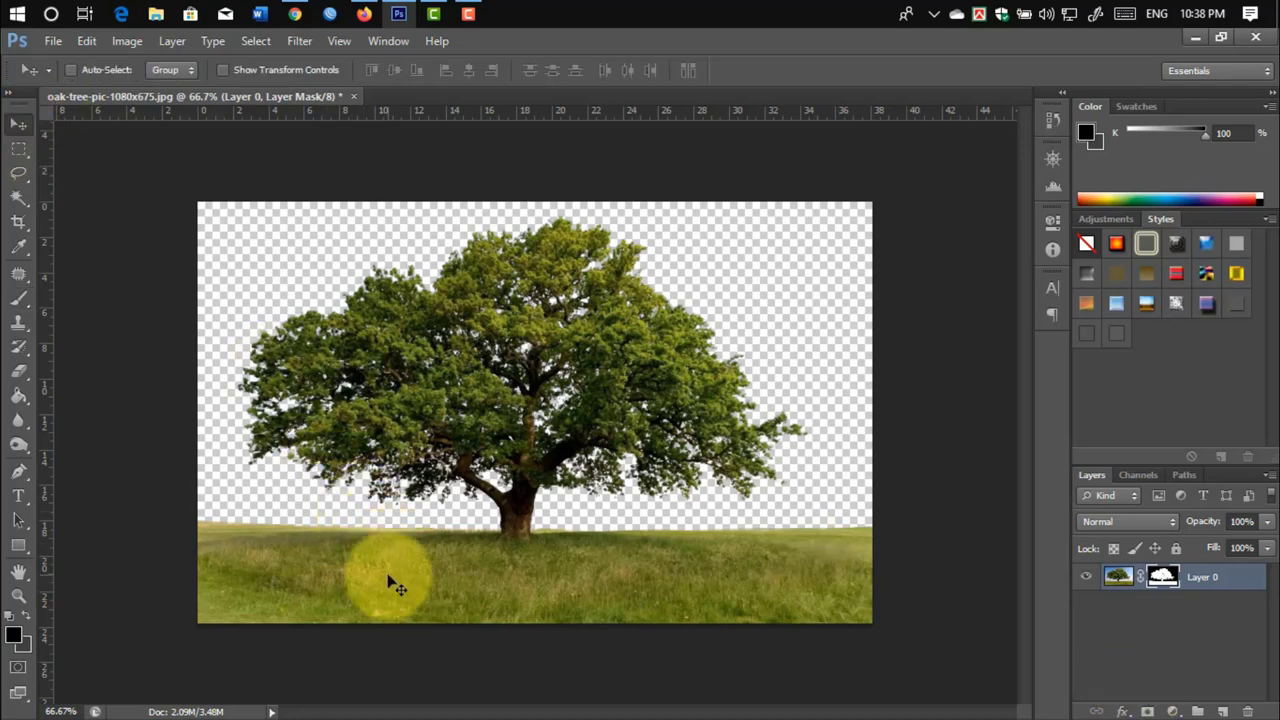
mouse_move(389, 583)
mouse_down()
mouse_move(380, 620)
mouse_move(391, 592)
mouse_up()
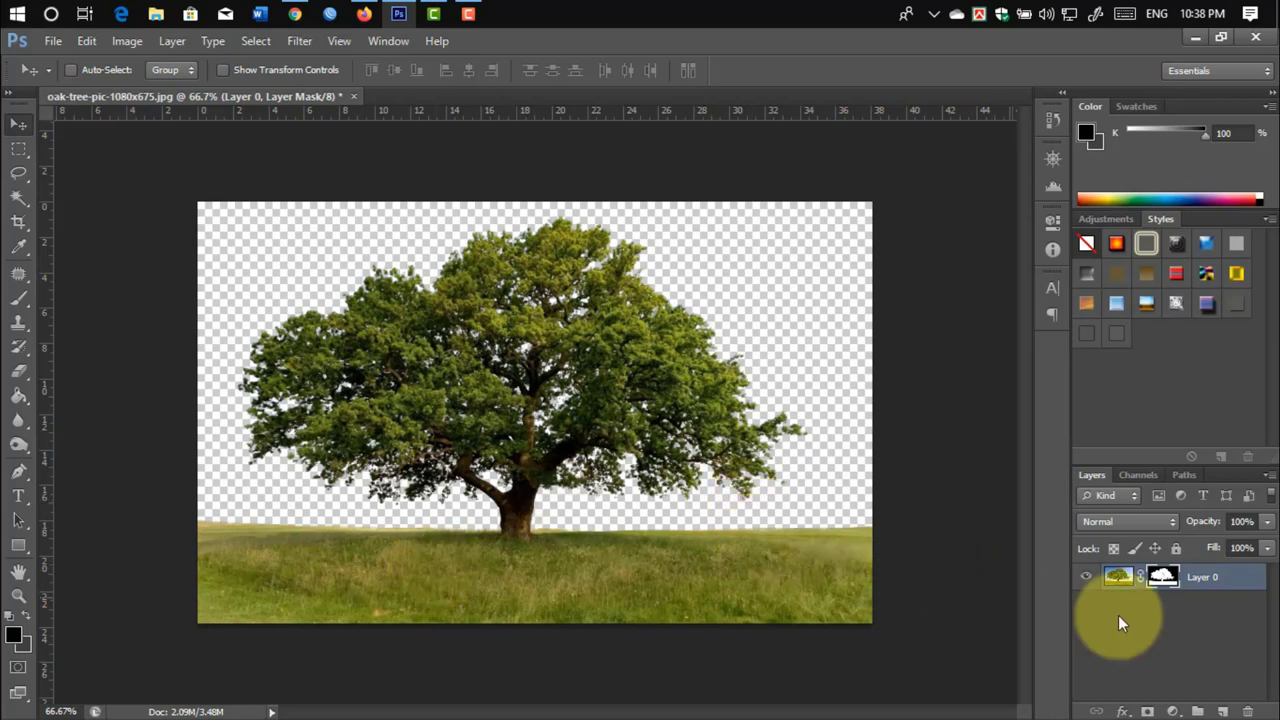
Step: Apply the layer mask permanently to Layer 0
right_click(1162, 585)
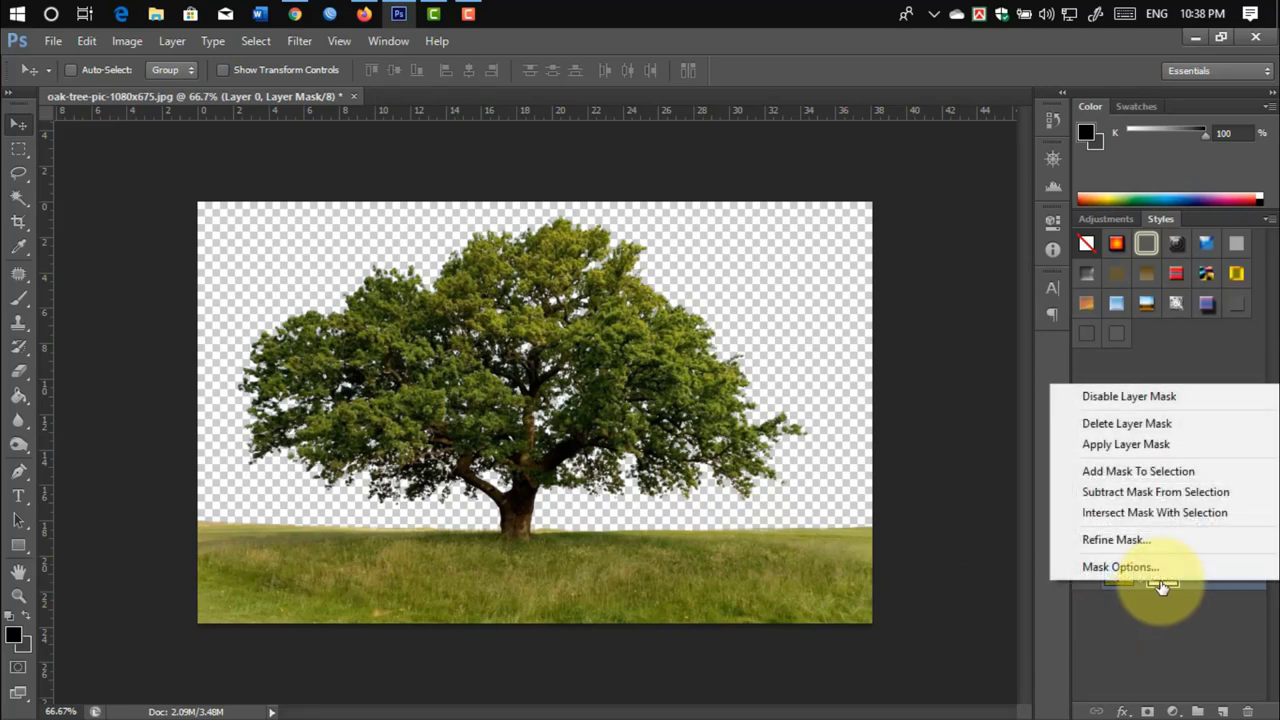
click(1136, 453)
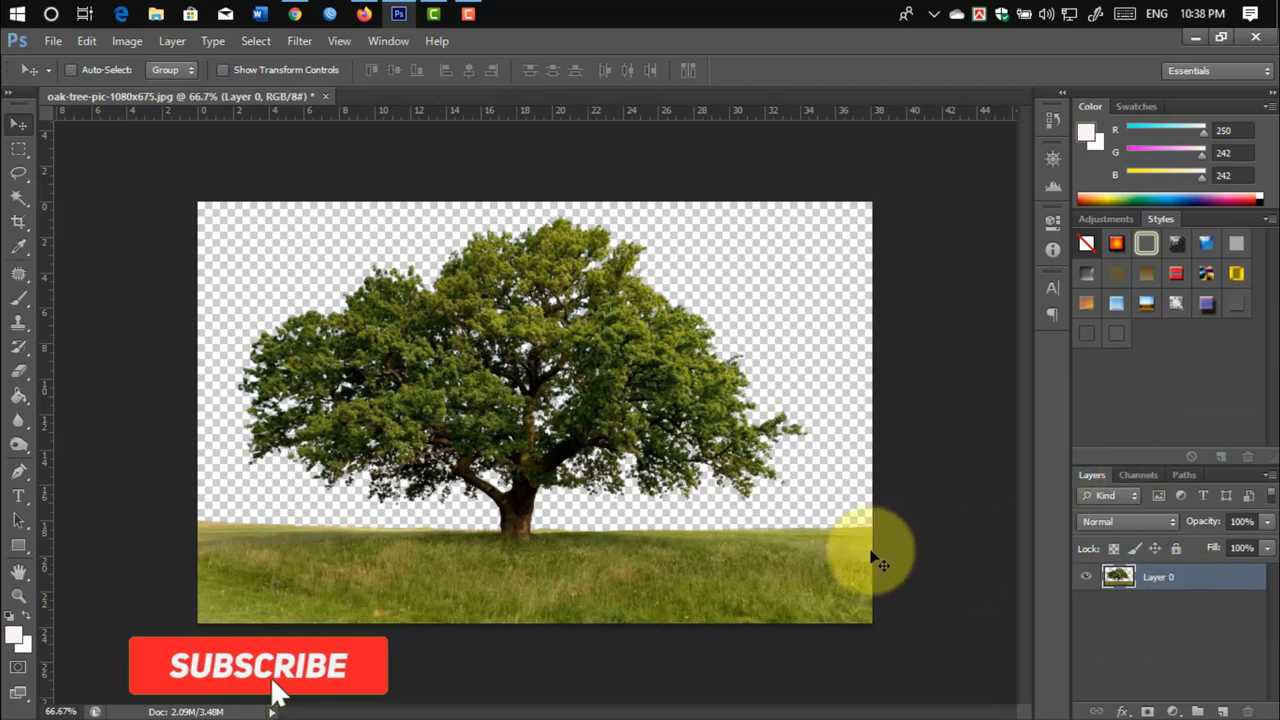